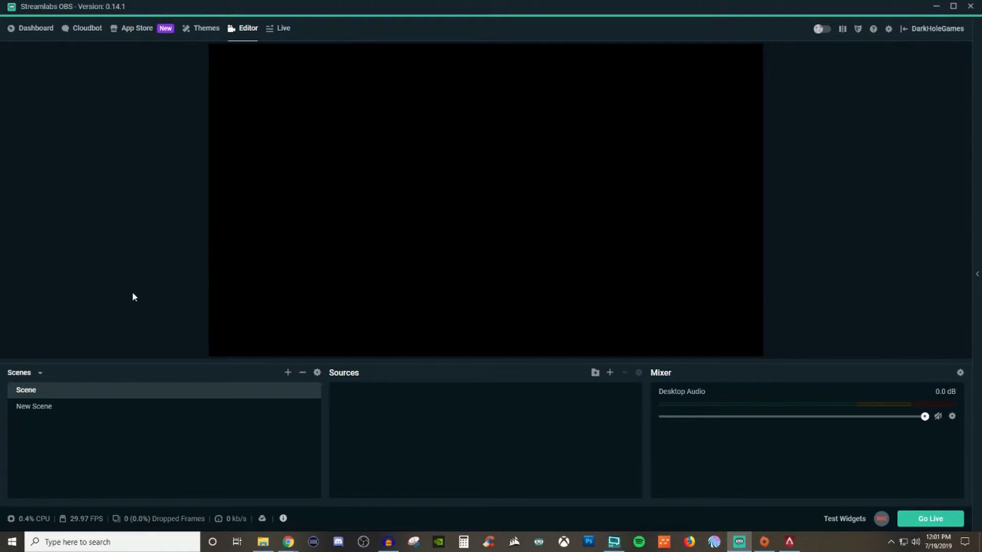
Delete the existing New Scene, then create a new empty scene named New Scene
left_click(45, 407)
left_click(302, 373)
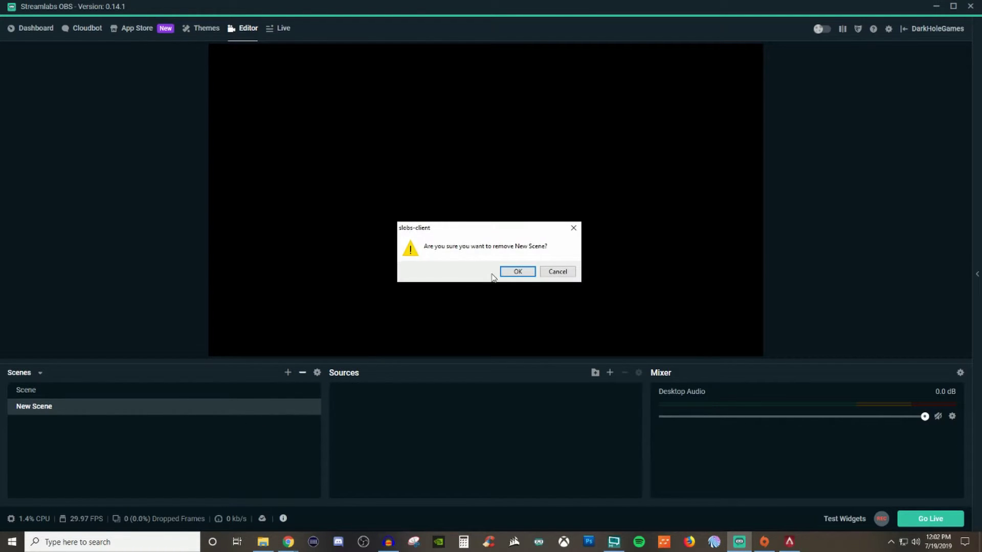
left_click(517, 272)
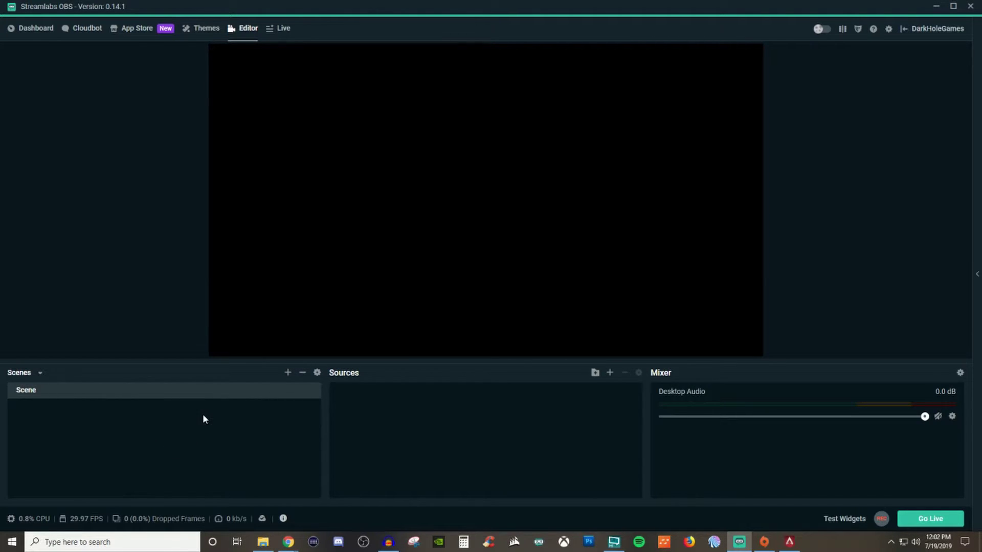
left_click(288, 373)
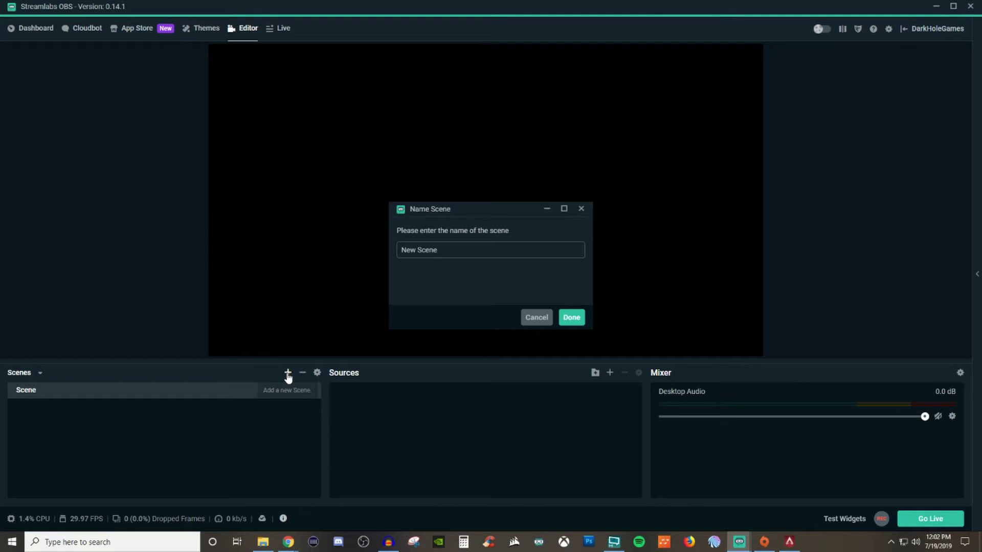
left_click(571, 321)
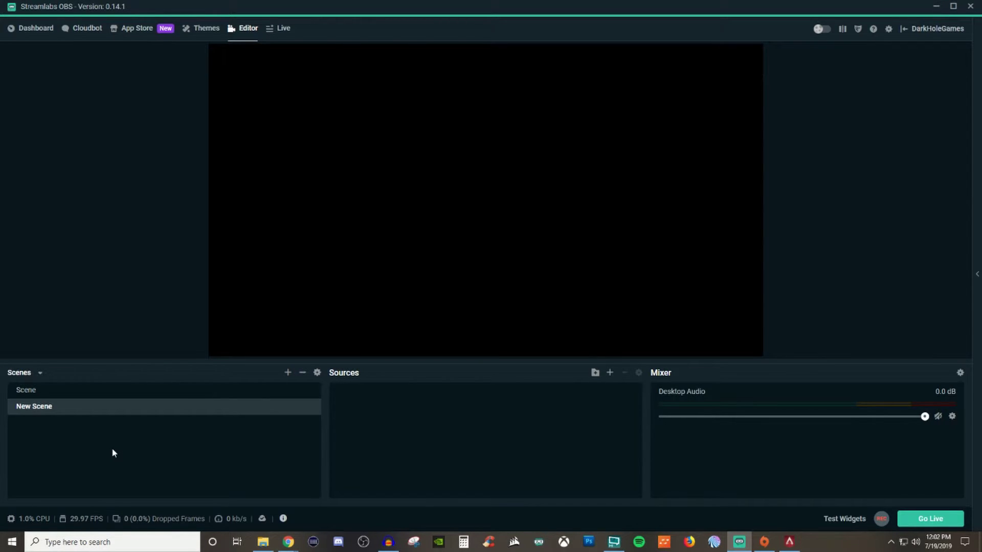
Add a Game Capture source with its default name to Scene
left_click(107, 394)
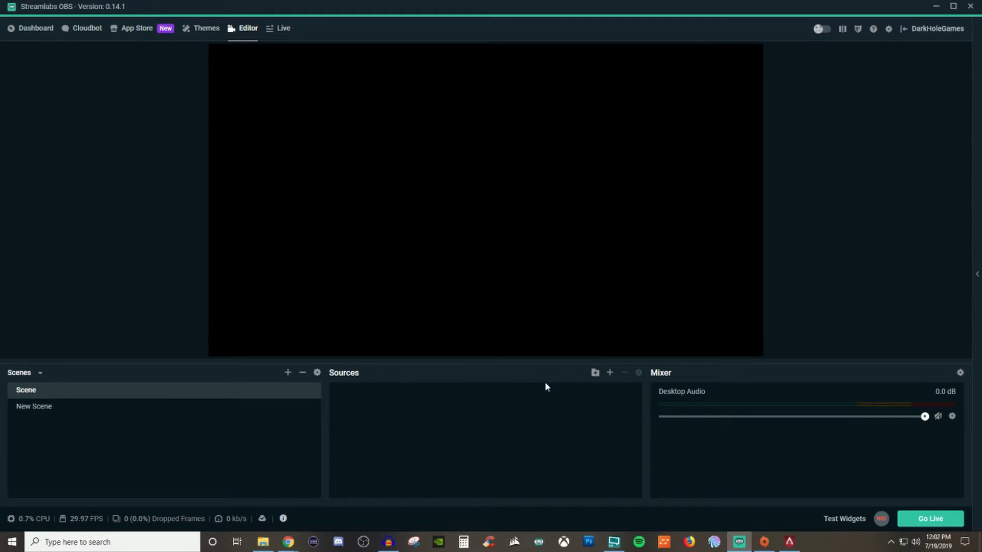
left_click(609, 375)
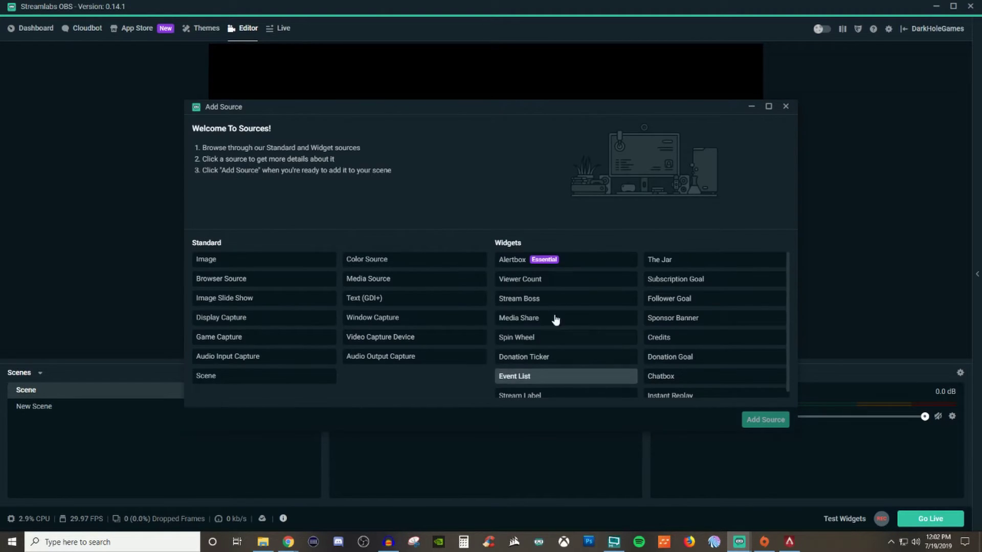
left_click(236, 339)
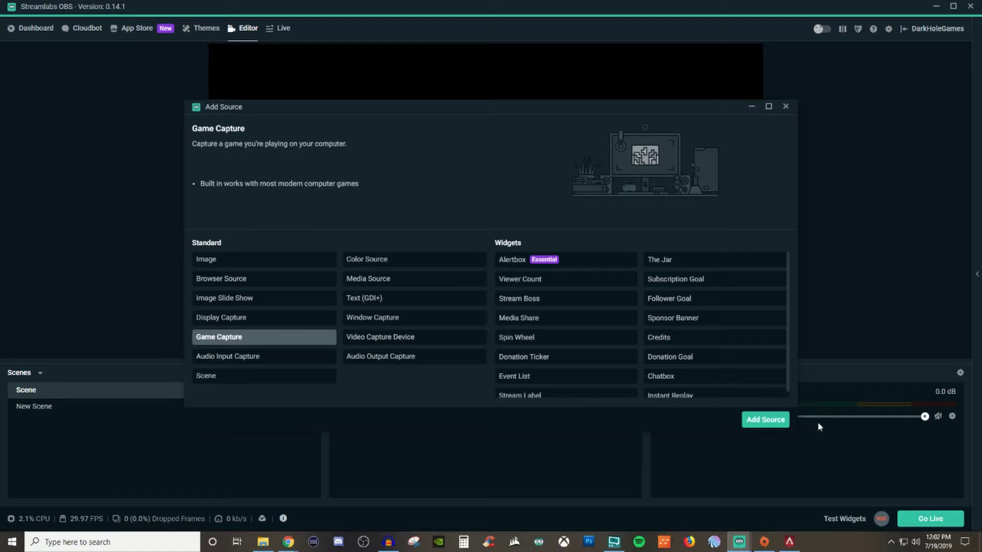
left_click(762, 421)
left_click(613, 222)
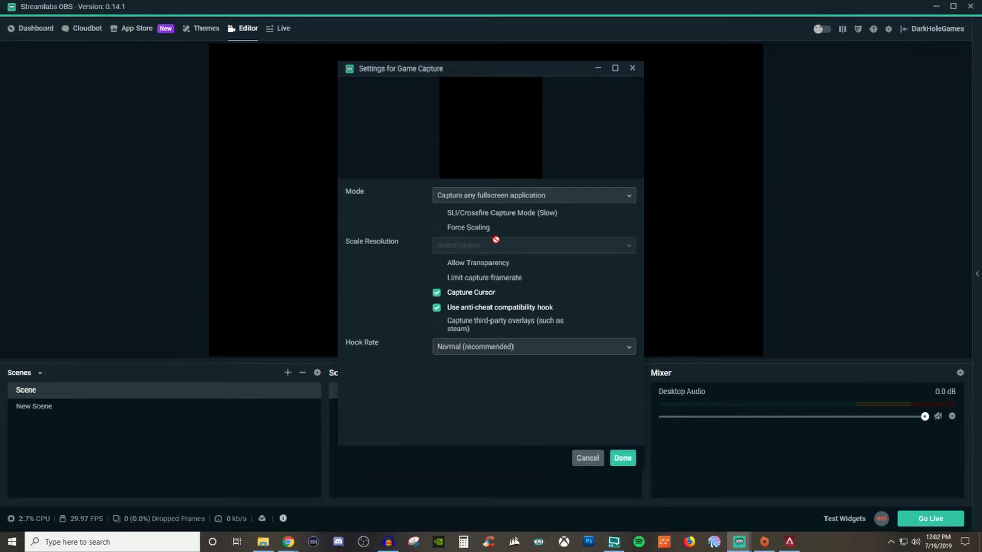
Set the game capture to Capture specific window, targeting the Apex Legends window
left_click(505, 199)
left_click(506, 229)
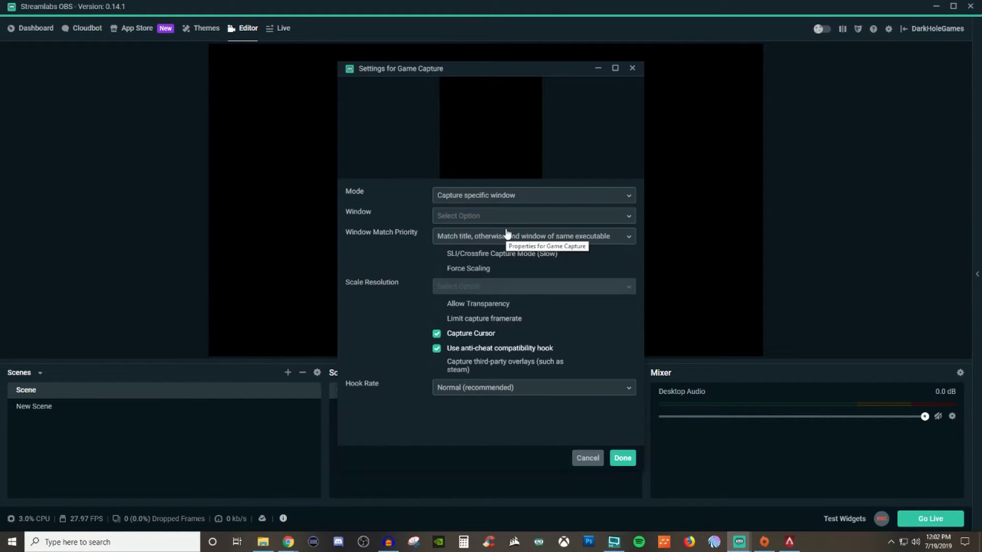
left_click(499, 216)
left_click(505, 322)
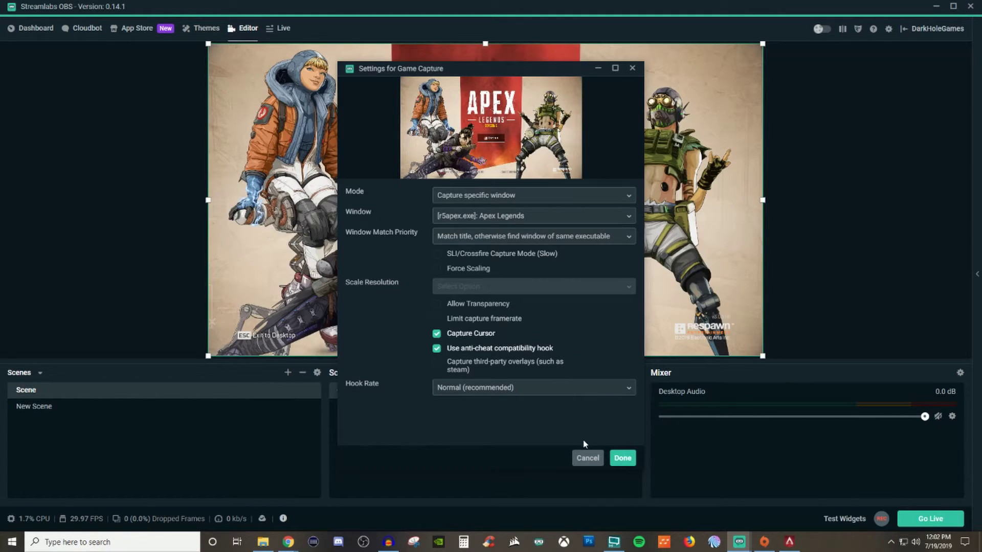
left_click(622, 458)
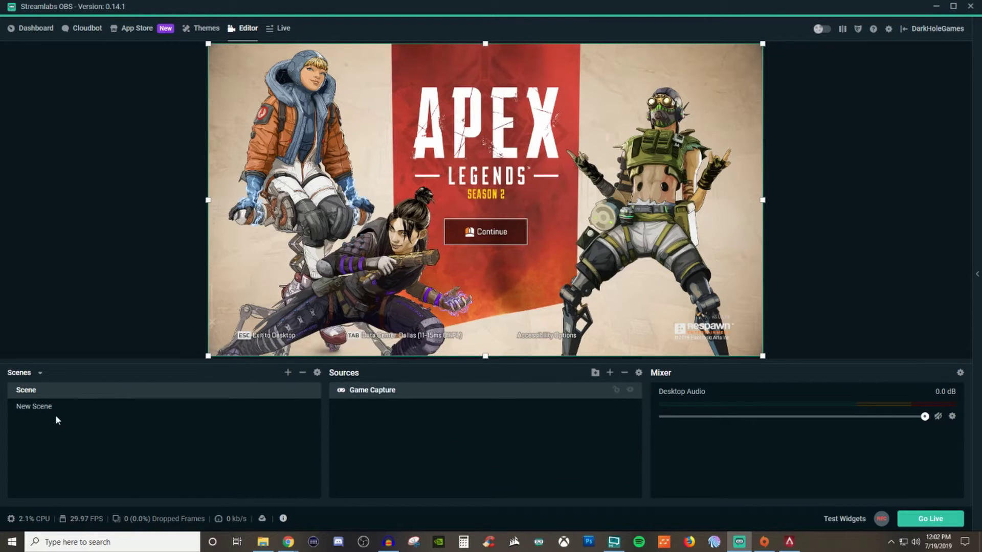
left_click(35, 409)
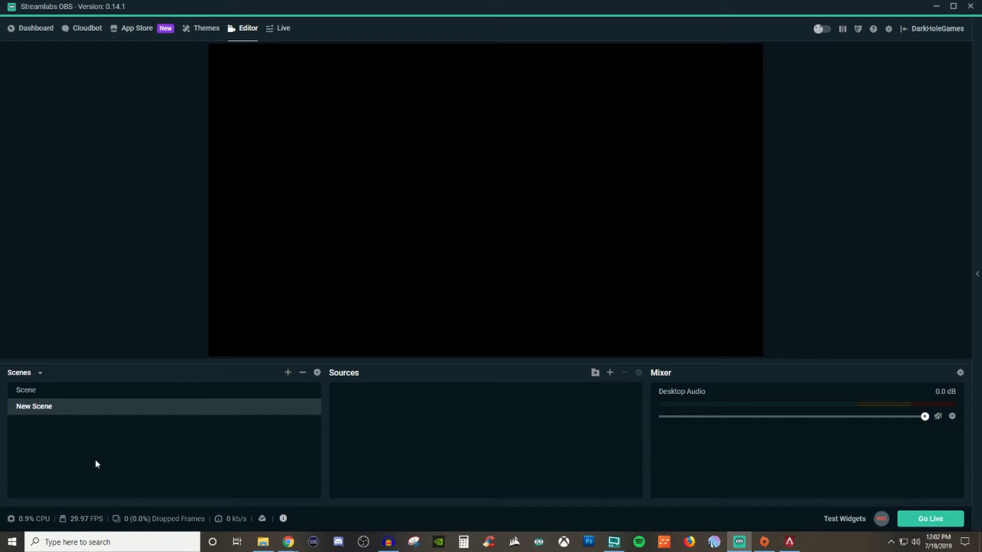
left_click(162, 393)
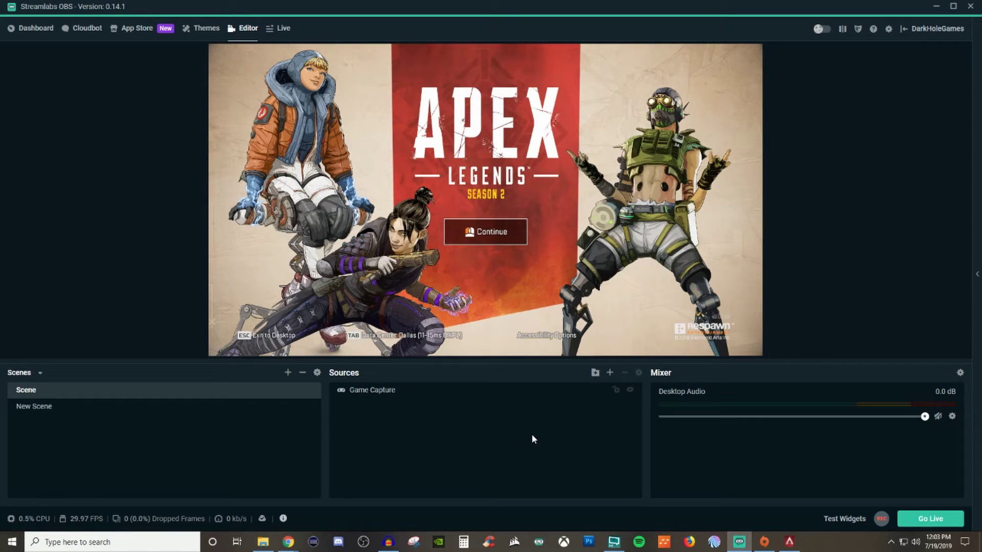
Add an Image source with its default name to New Scene
left_click(215, 409)
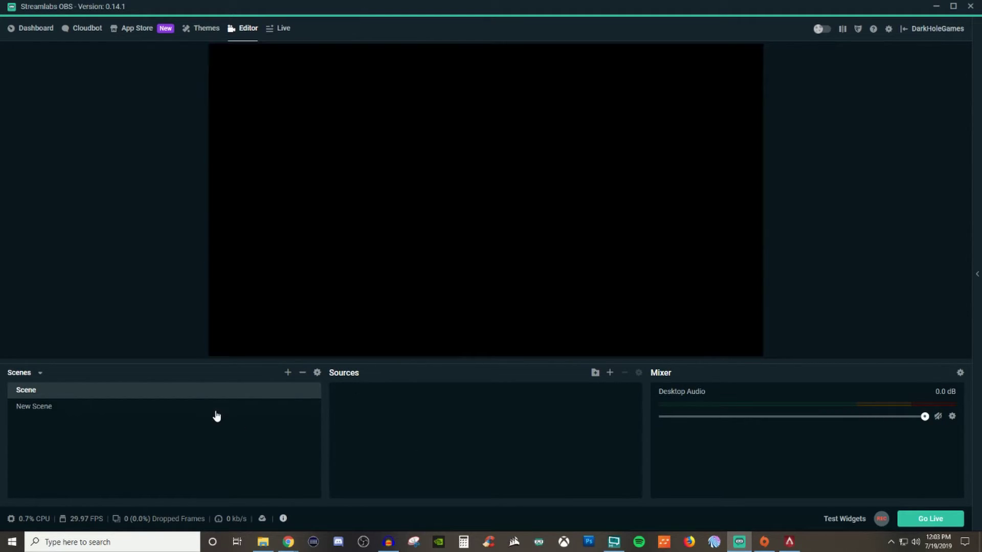
left_click(609, 373)
left_click(264, 269)
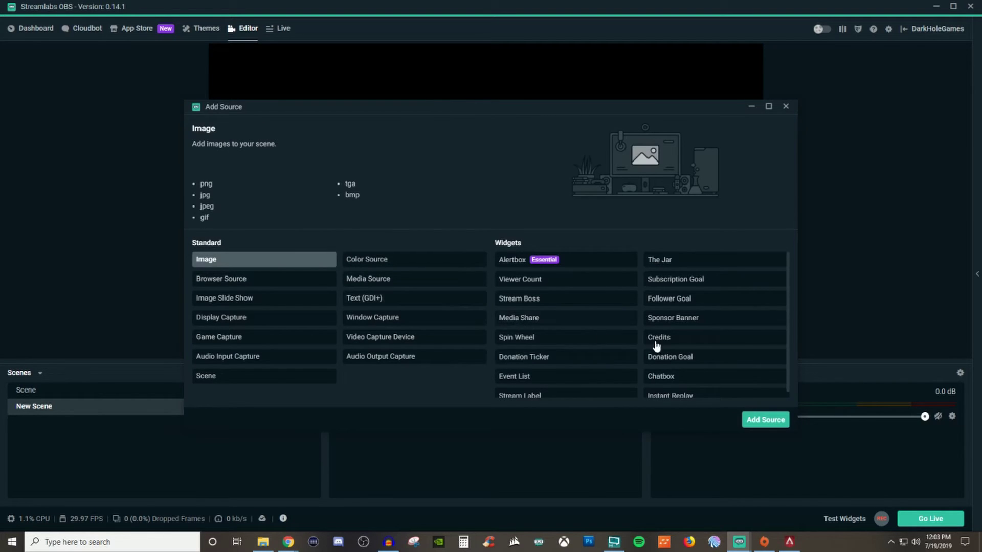
left_click(765, 419)
left_click(603, 219)
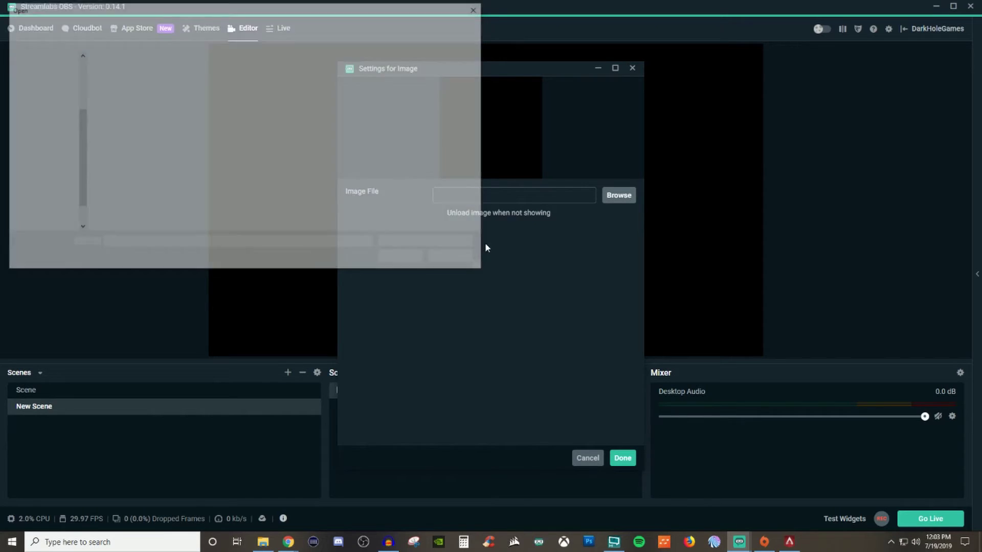
Load the bg-mac helmet picture from the Desktop and stretch it to fill the canvas
left_click(49, 117)
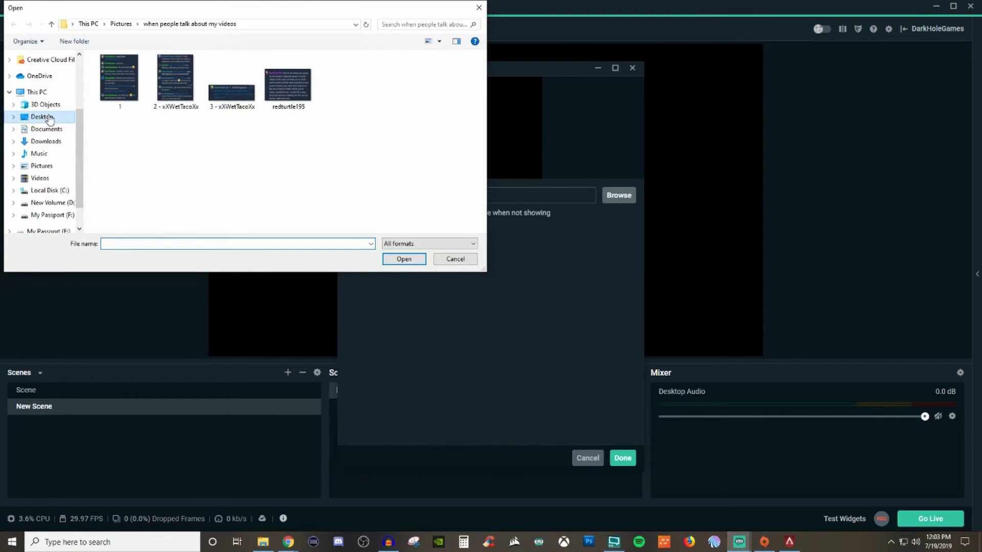
left_click(269, 71)
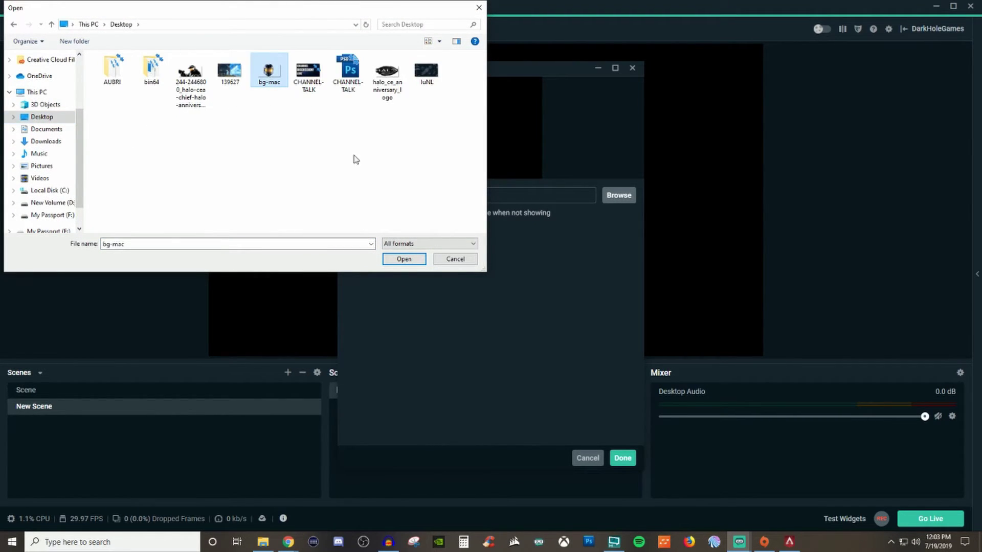
left_click(404, 259)
left_click(623, 458)
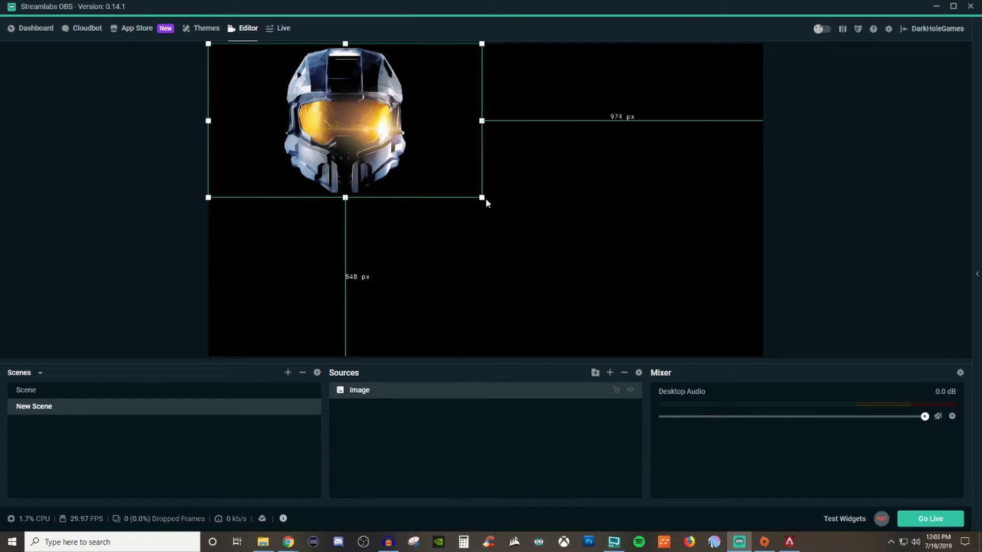
left_click_drag(481, 196, 757, 358)
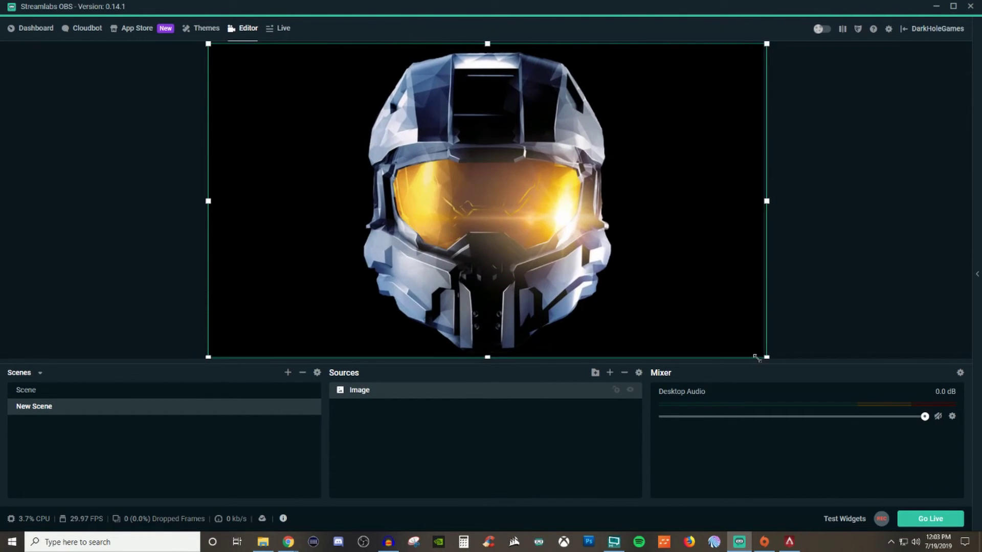
Switch between Scene and New Scene to check both, ending on Scene with Apex Legends showing
left_click(159, 400)
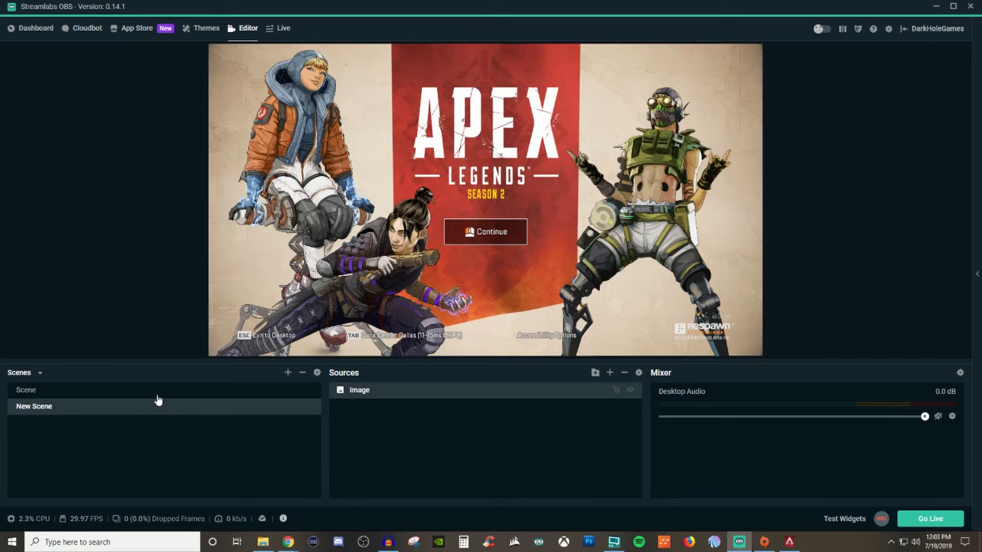
left_click(158, 398)
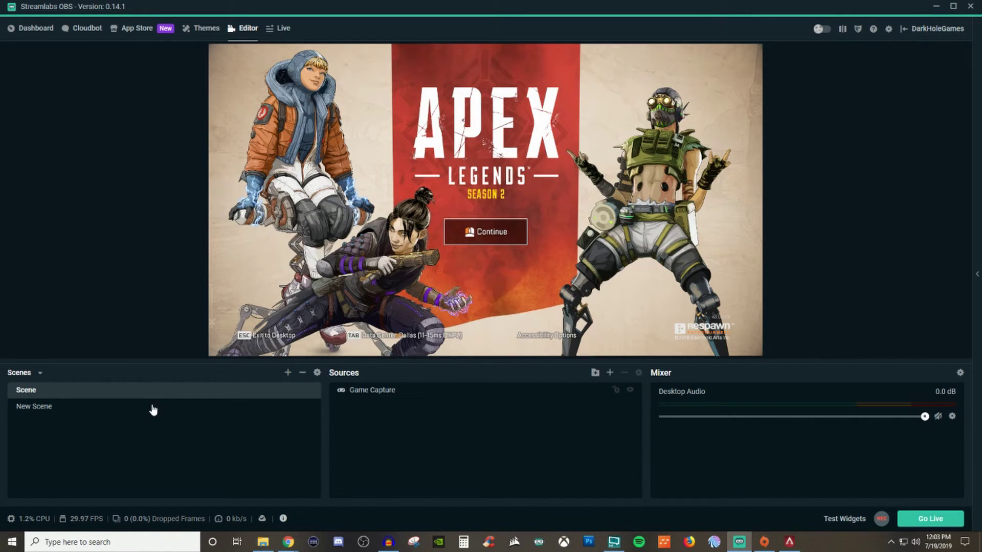
left_click(153, 412)
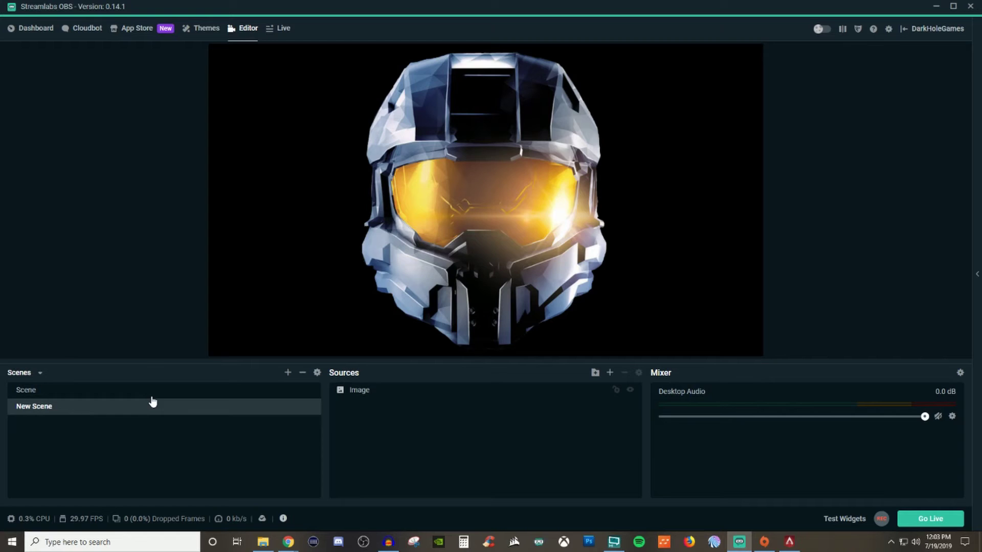
left_click(154, 397)
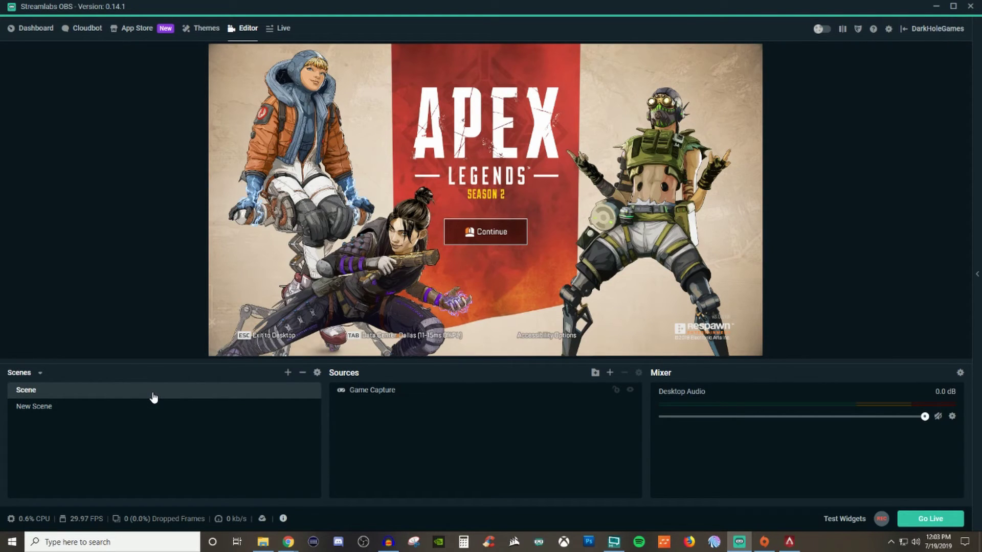